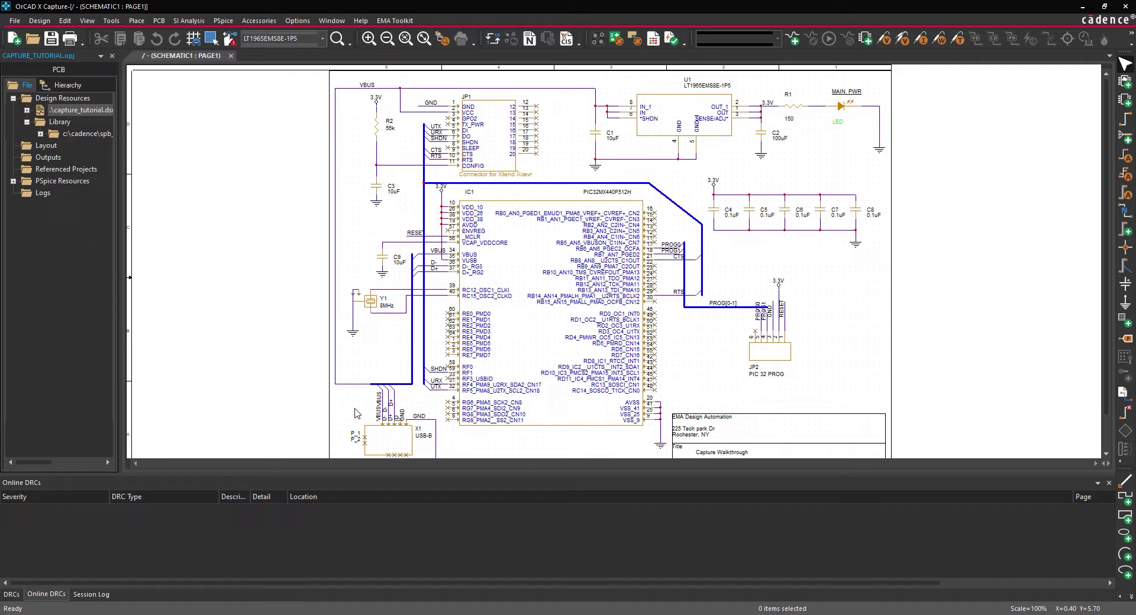
Select the capture_tutorial.dsn design in the Project Manager
{"action": "left_click", "coordinate": [96, 114]}
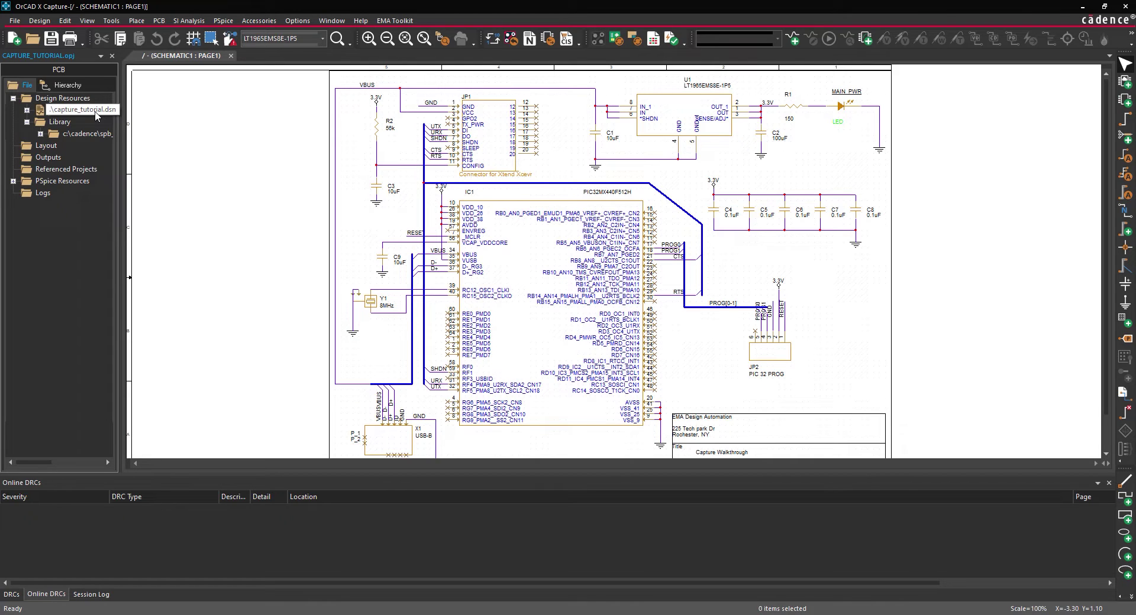
Open Design Rules Check, keeping Run on Design and the Instances (Preferred) property mode
{"action": "left_click", "coordinate": [159, 21]}
{"action": "left_click", "coordinate": [188, 115]}
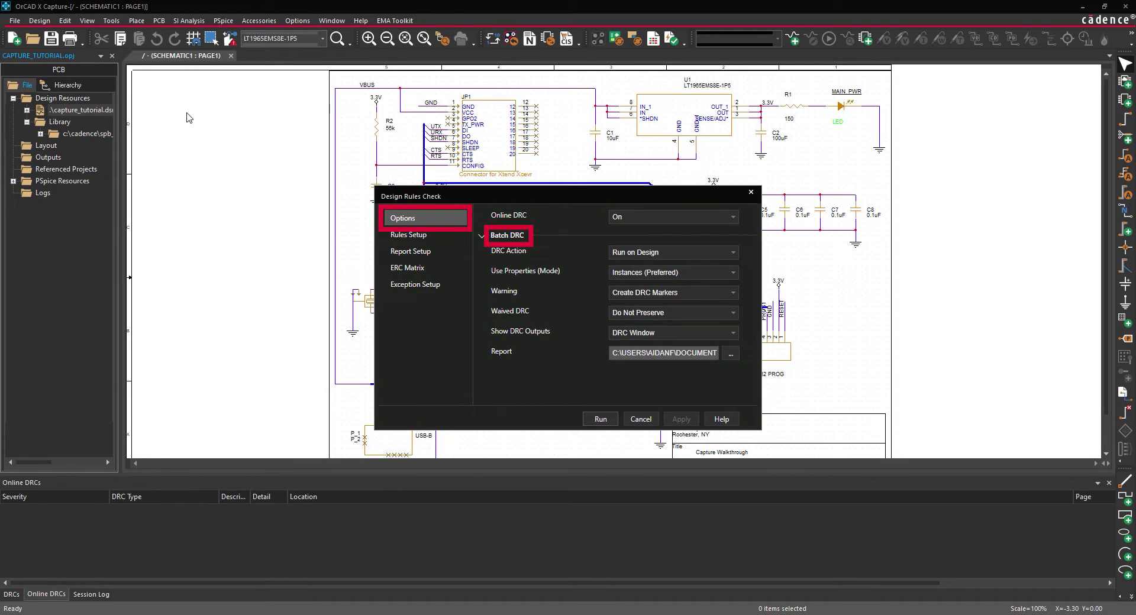
{"action": "left_click", "coordinate": [722, 252]}
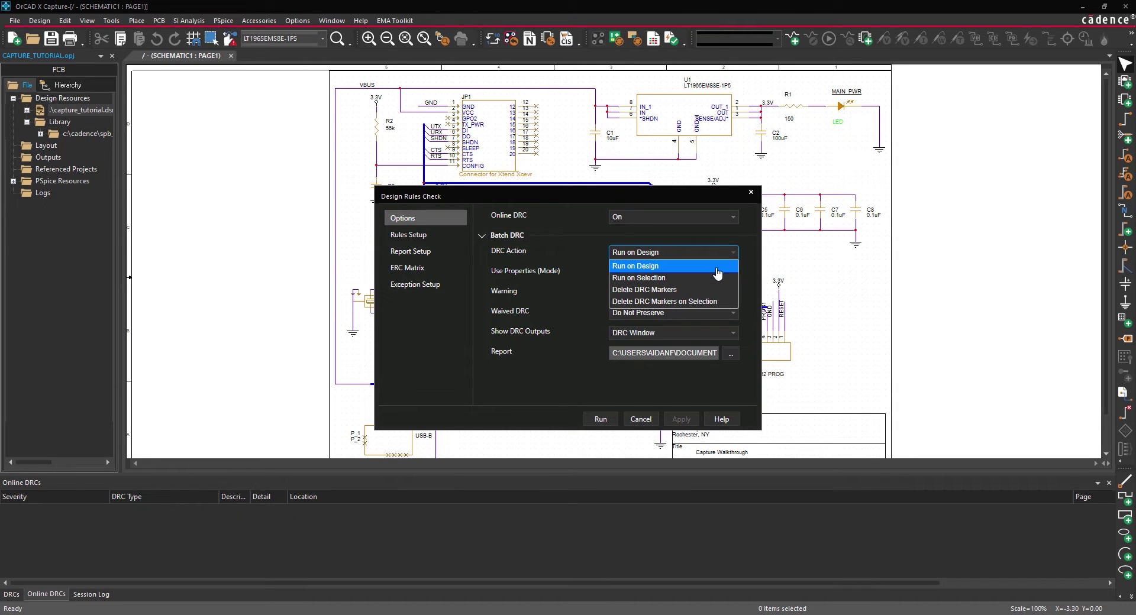
{"action": "left_click", "coordinate": [718, 266]}
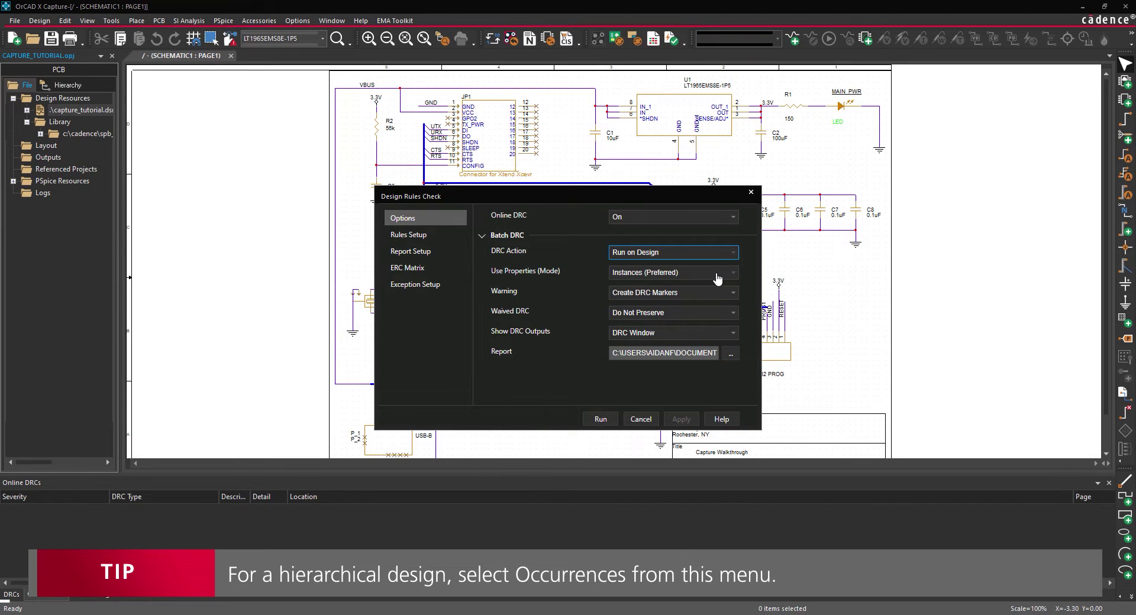
{"action": "left_click", "coordinate": [714, 274]}
{"action": "left_click", "coordinate": [686, 299]}
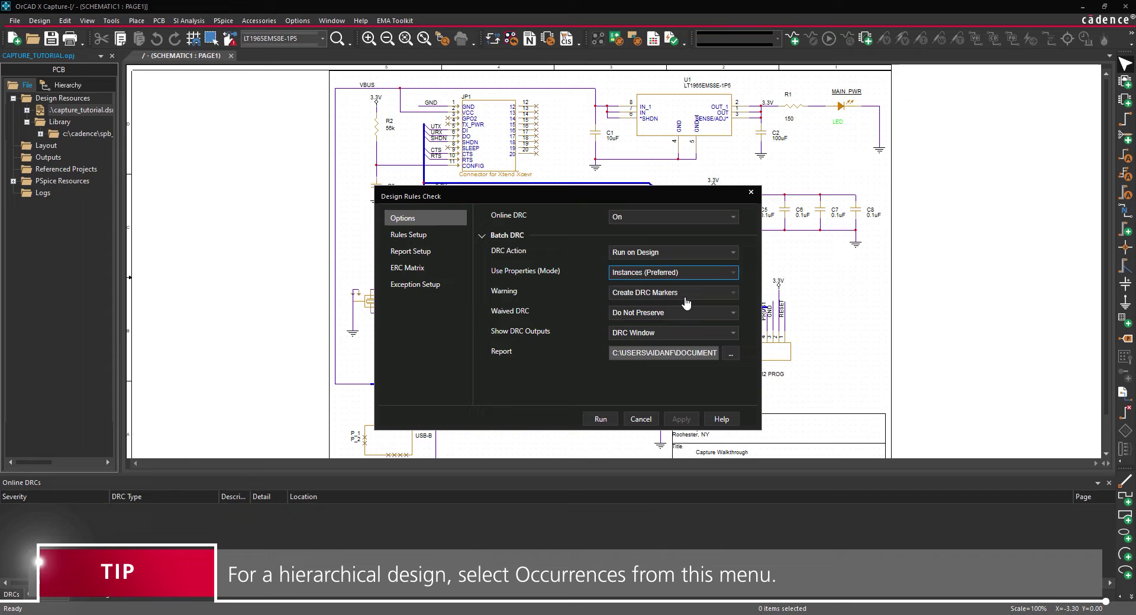
Keep warnings creating DRC markers, waived DRCs not preserved, and results in the DRC Window
{"action": "left_click", "coordinate": [686, 300]}
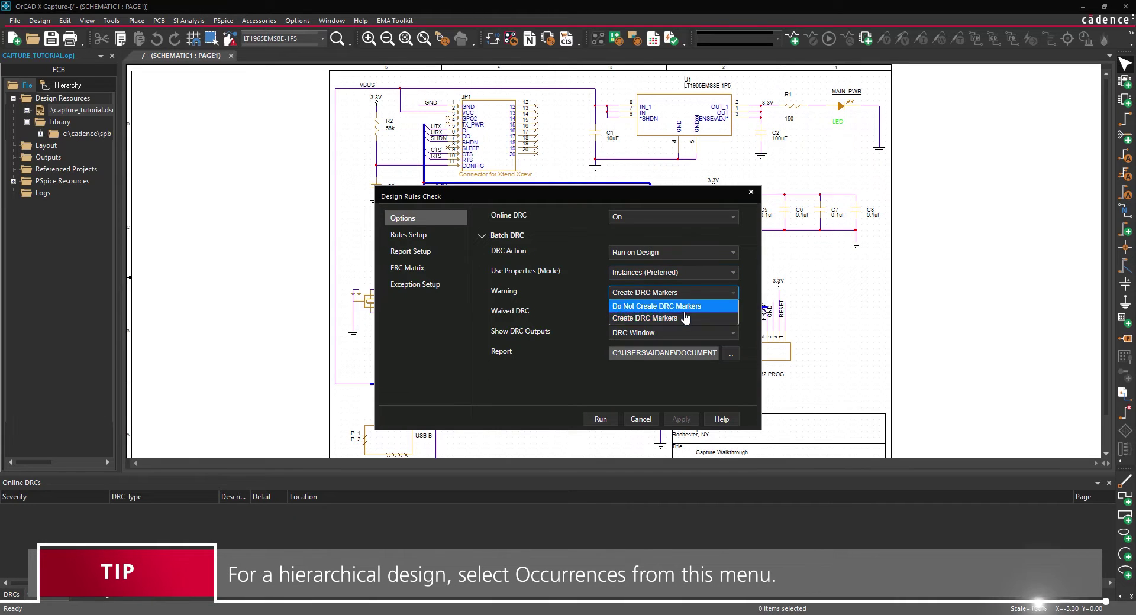
{"action": "left_click", "coordinate": [682, 324]}
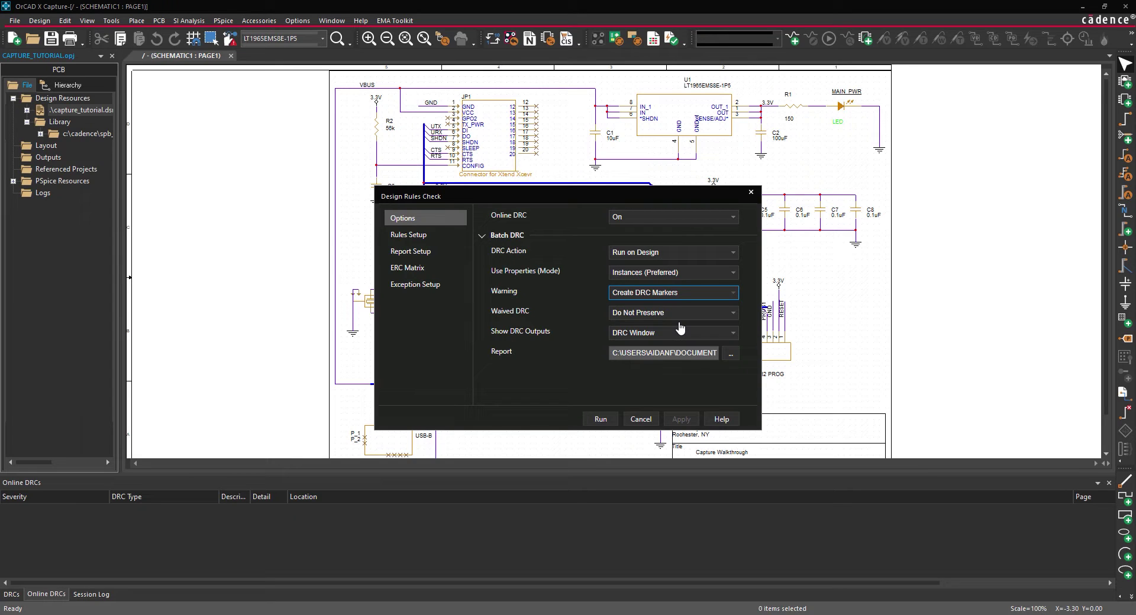
{"action": "left_click", "coordinate": [665, 314]}
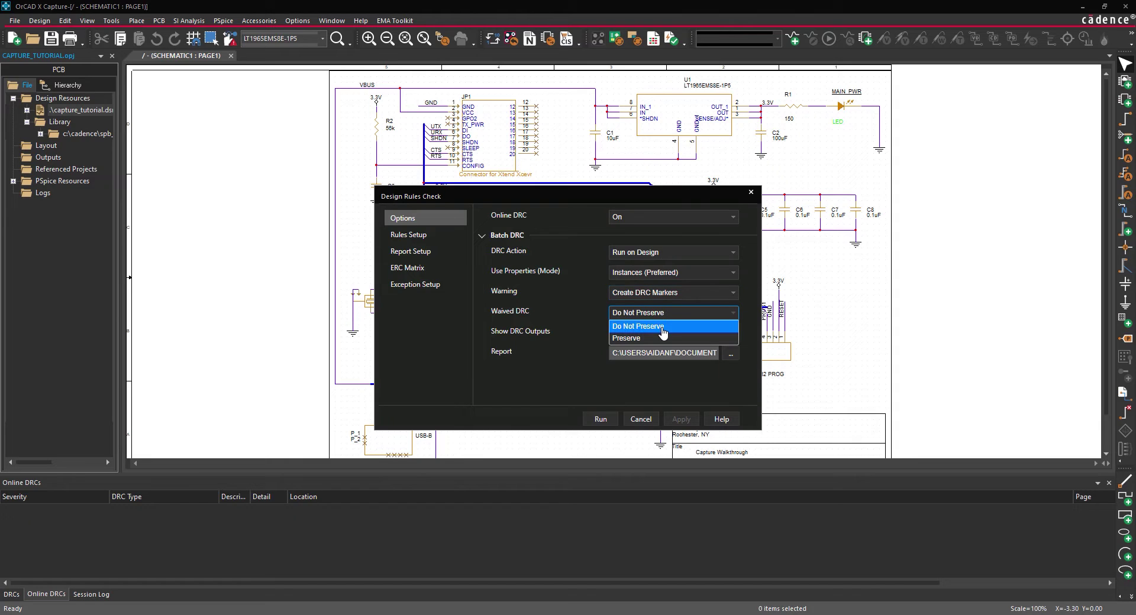
{"action": "left_click", "coordinate": [663, 325]}
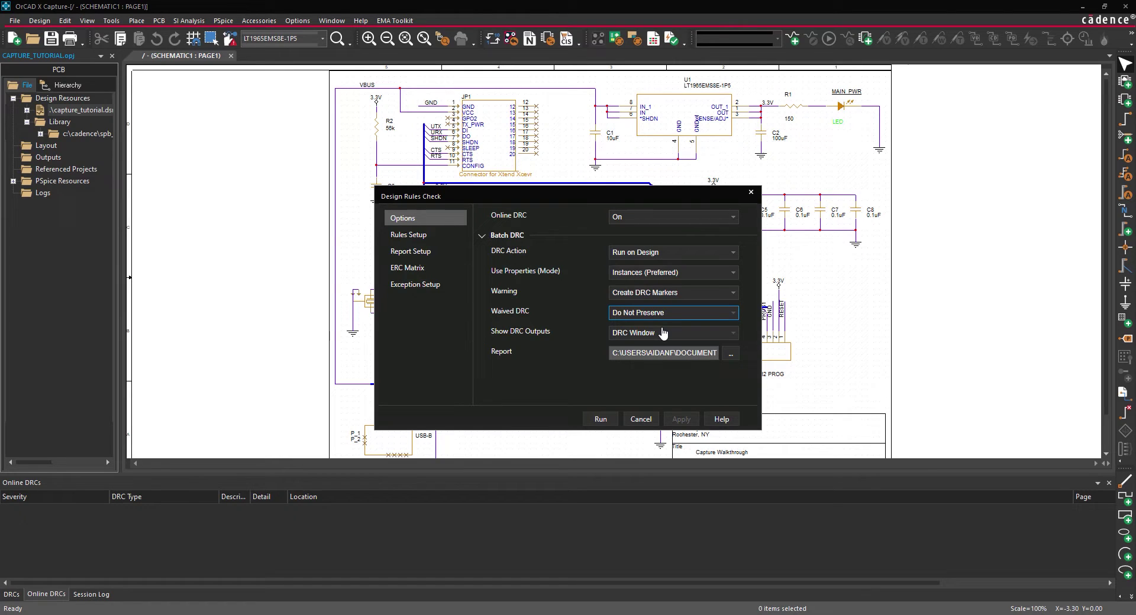
{"action": "left_click", "coordinate": [663, 333]}
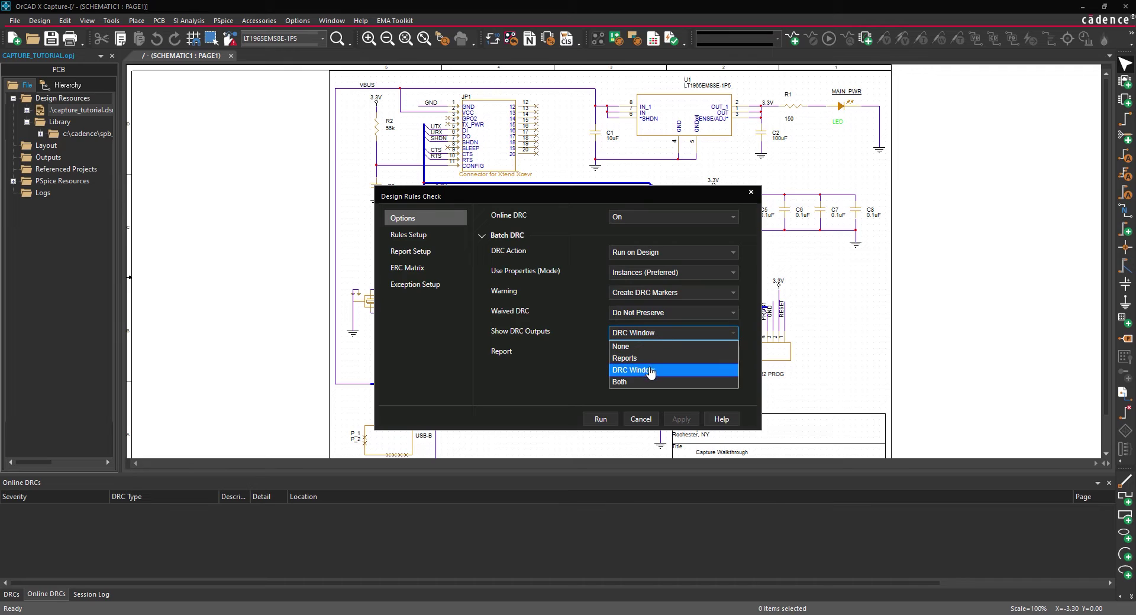
{"action": "left_click", "coordinate": [651, 371]}
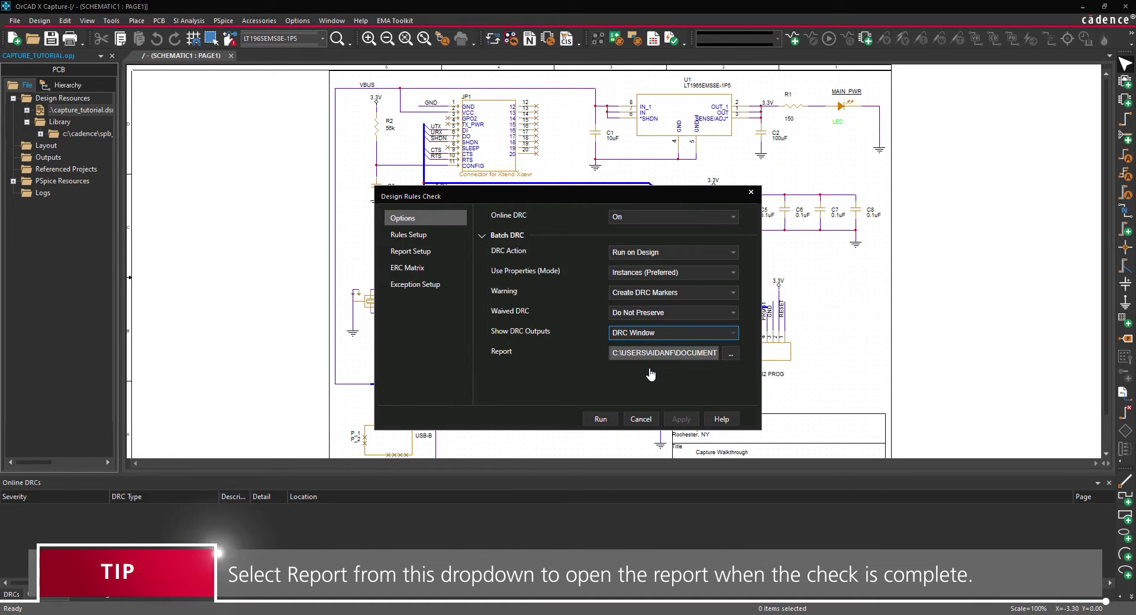
Name the DRC report file capture_tutorial_drc.DRC in the Capture Files folder
{"action": "left_click", "coordinate": [731, 354]}
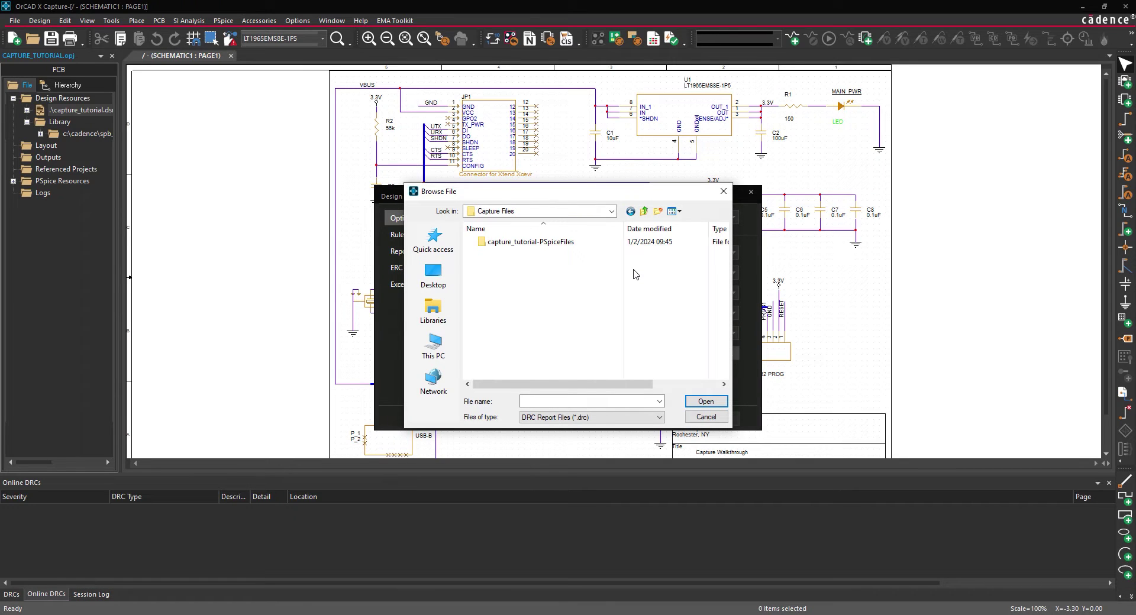
{"action": "left_click", "coordinate": [534, 402]}
{"action": "type", "text": "capture_tutorial_drc.DR"}
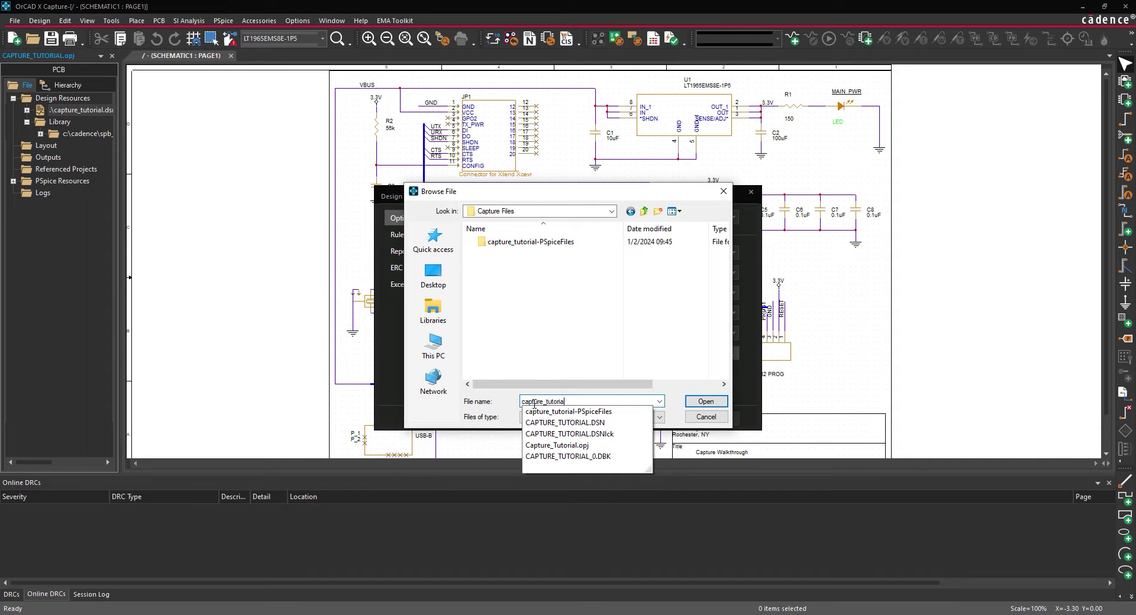
{"action": "type", "text": "C"}
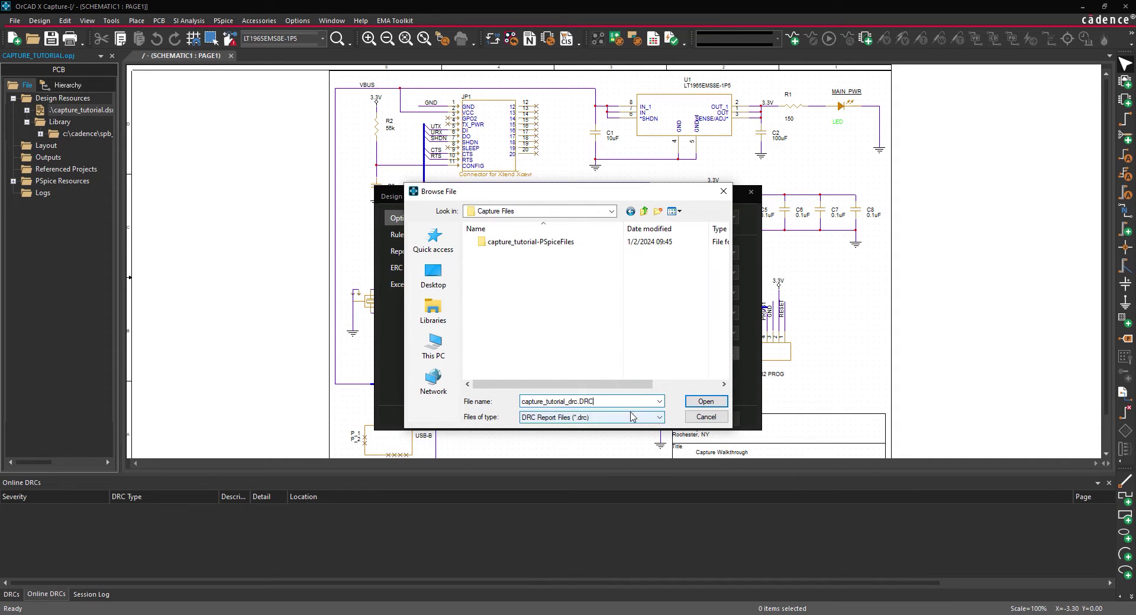
{"action": "left_click", "coordinate": [698, 402]}
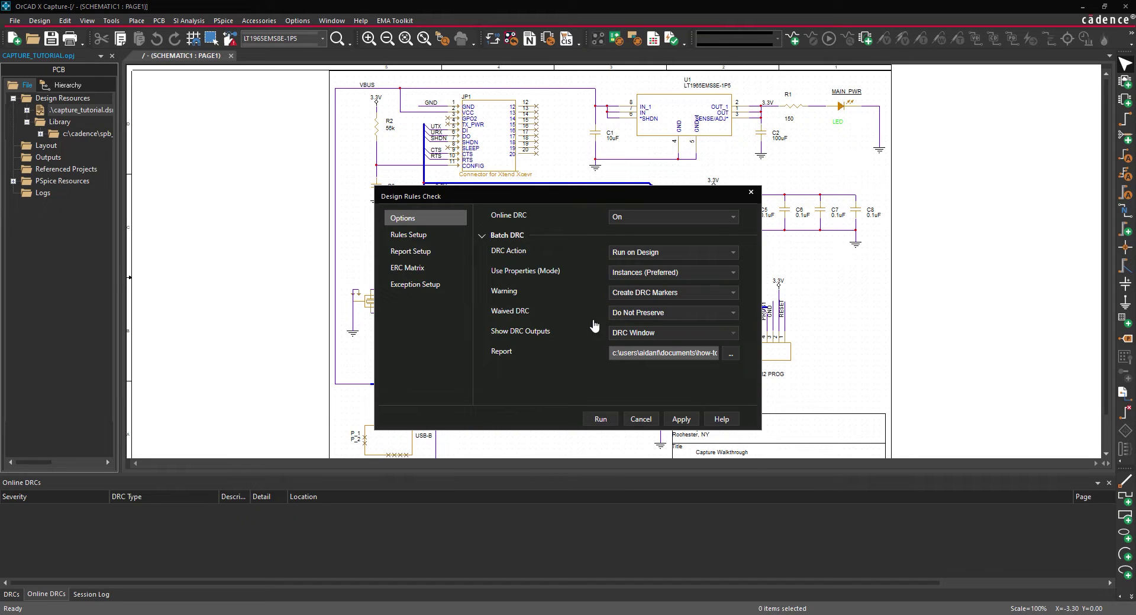
{"action": "left_click", "coordinate": [435, 235]}
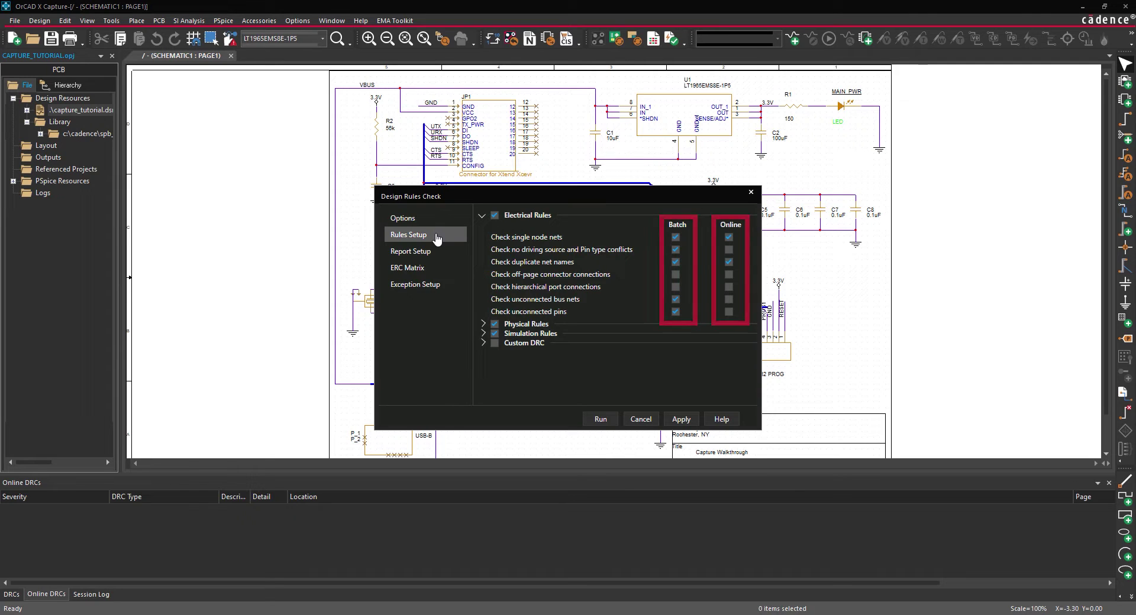
{"action": "left_click", "coordinate": [440, 251]}
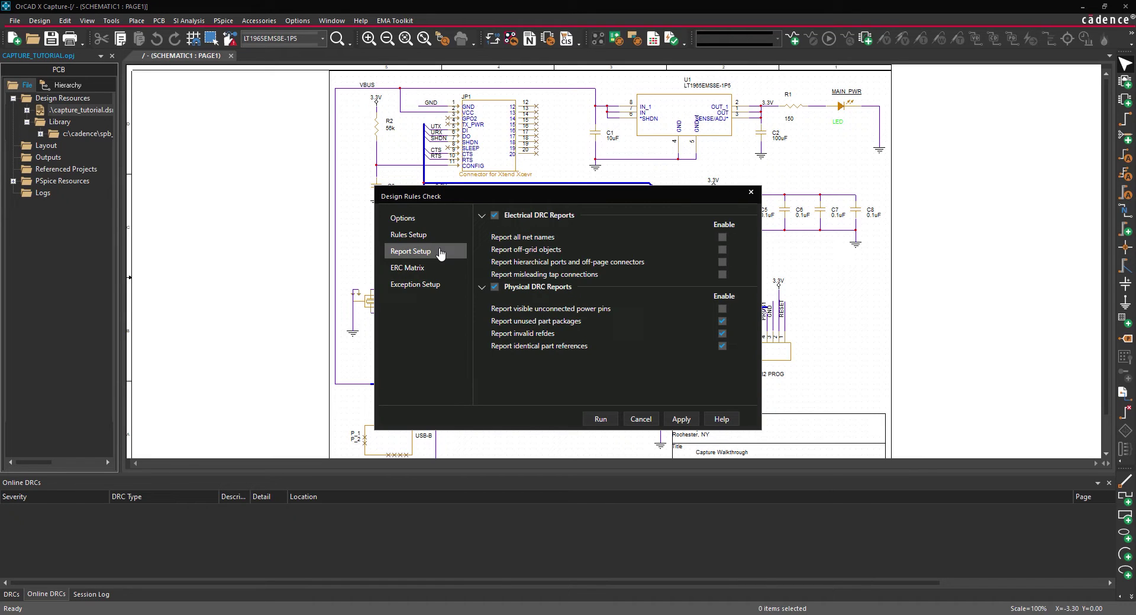
{"action": "left_click", "coordinate": [446, 271]}
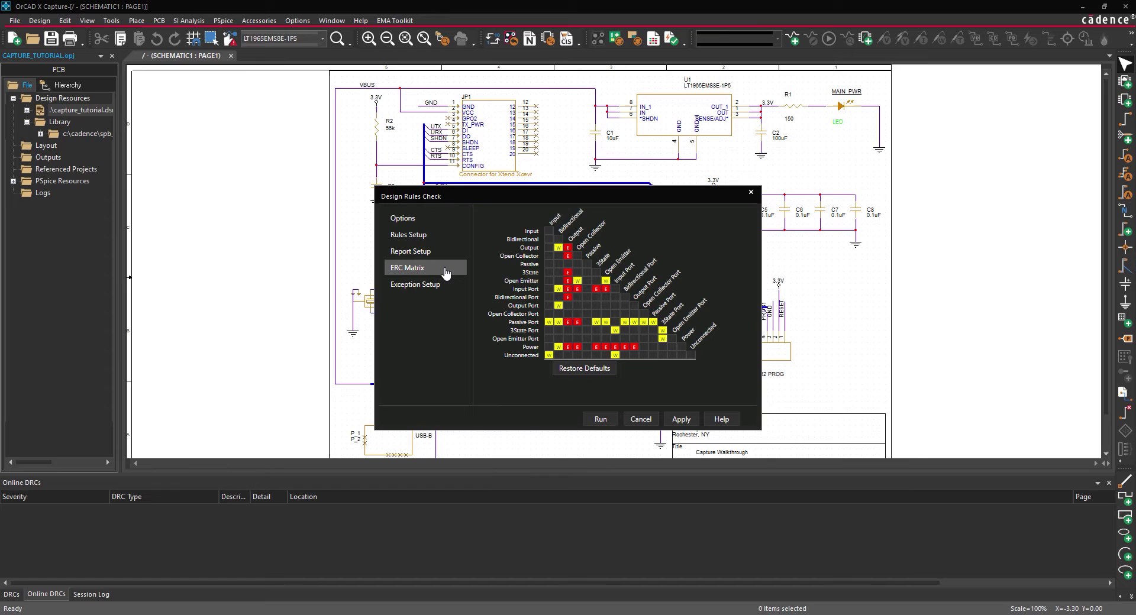
{"action": "left_click", "coordinate": [452, 289]}
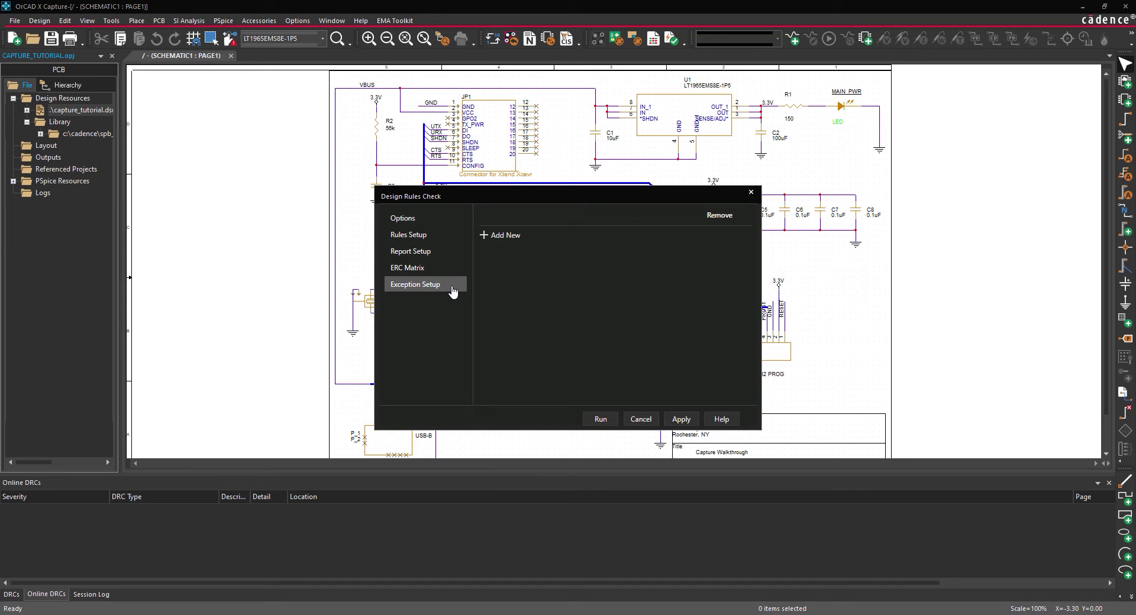
{"action": "left_click", "coordinate": [443, 221]}
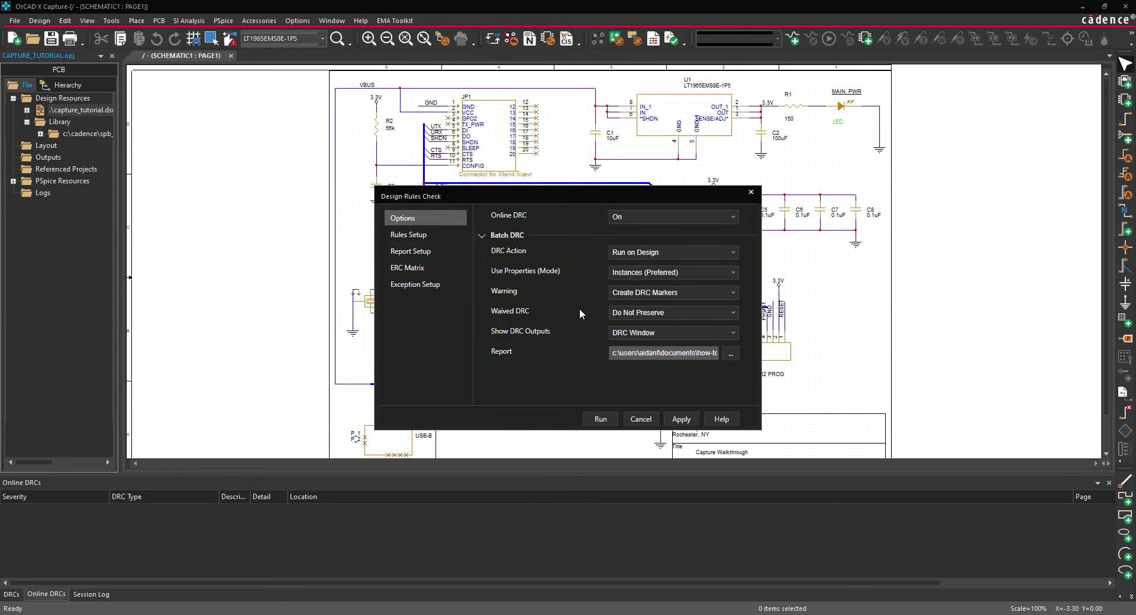
Run the check, accept losing undo history, and decline viewing the session log
{"action": "left_click", "coordinate": [599, 419]}
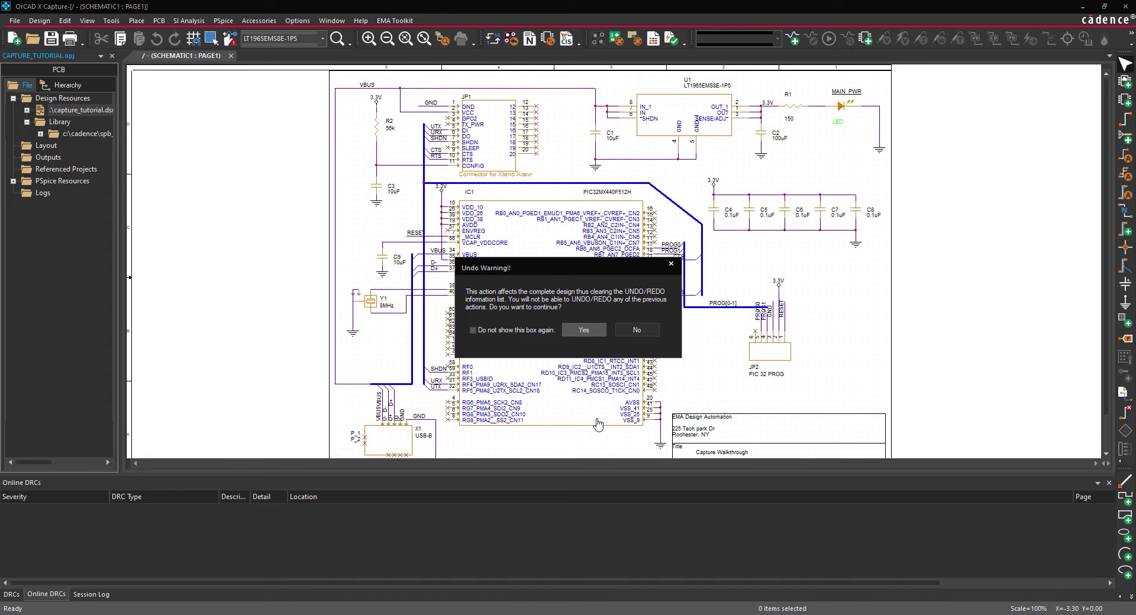
{"action": "left_click", "coordinate": [573, 331]}
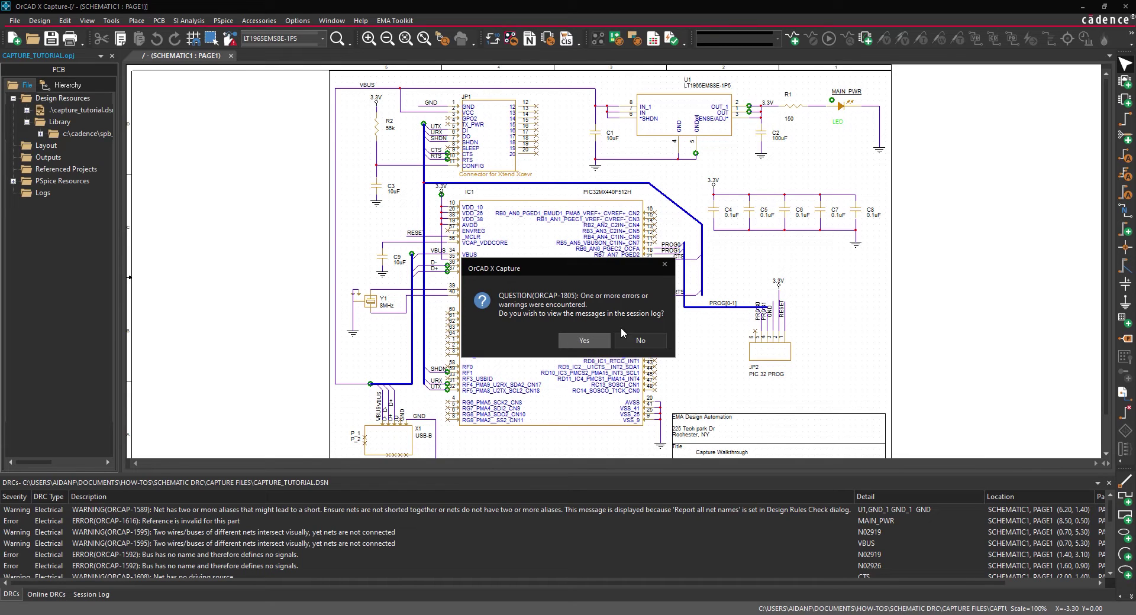
{"action": "left_click", "coordinate": [641, 341]}
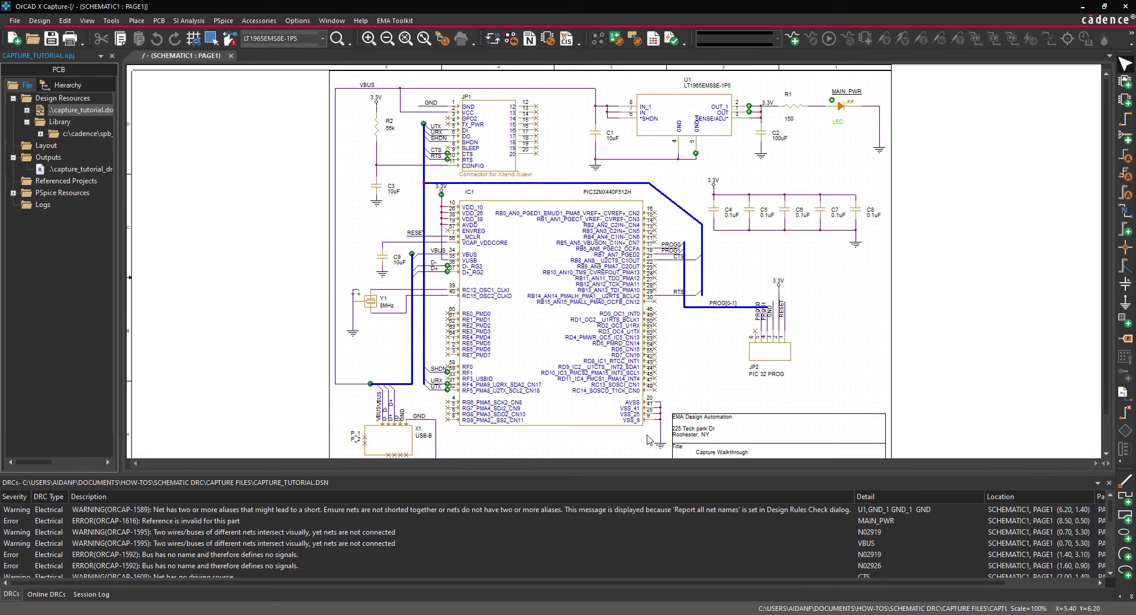
Jump from the ORCAP-1589 GND short warning in the results to its schematic location
{"action": "scroll", "coordinate": [571, 264], "scroll_direction": "up", "scroll_amount": 2, "text": "ctrl"}
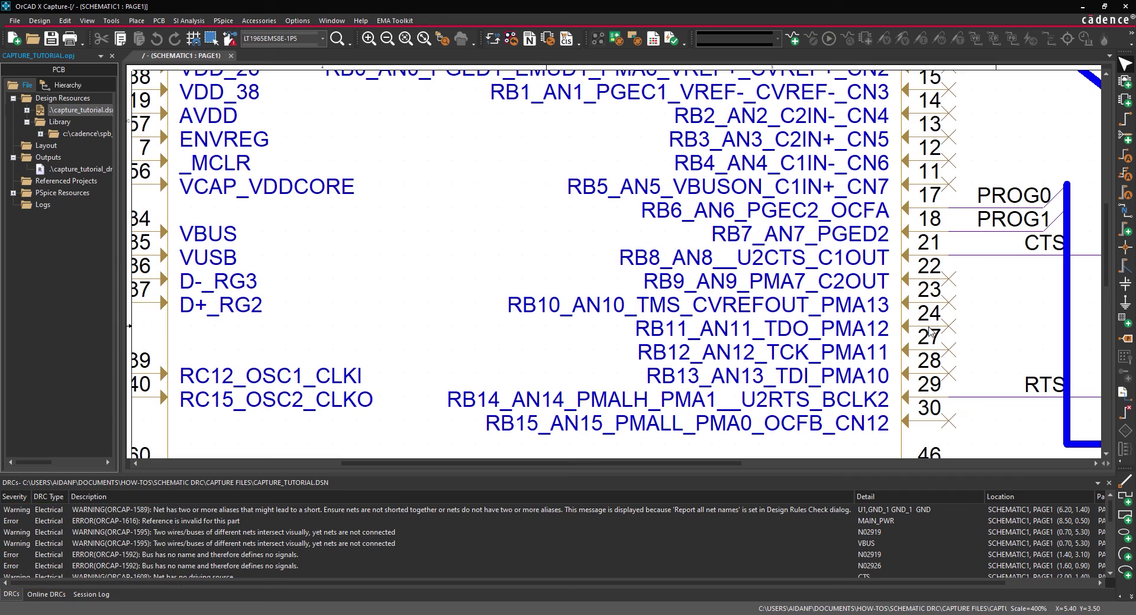
{"action": "left_click", "coordinate": [621, 512]}
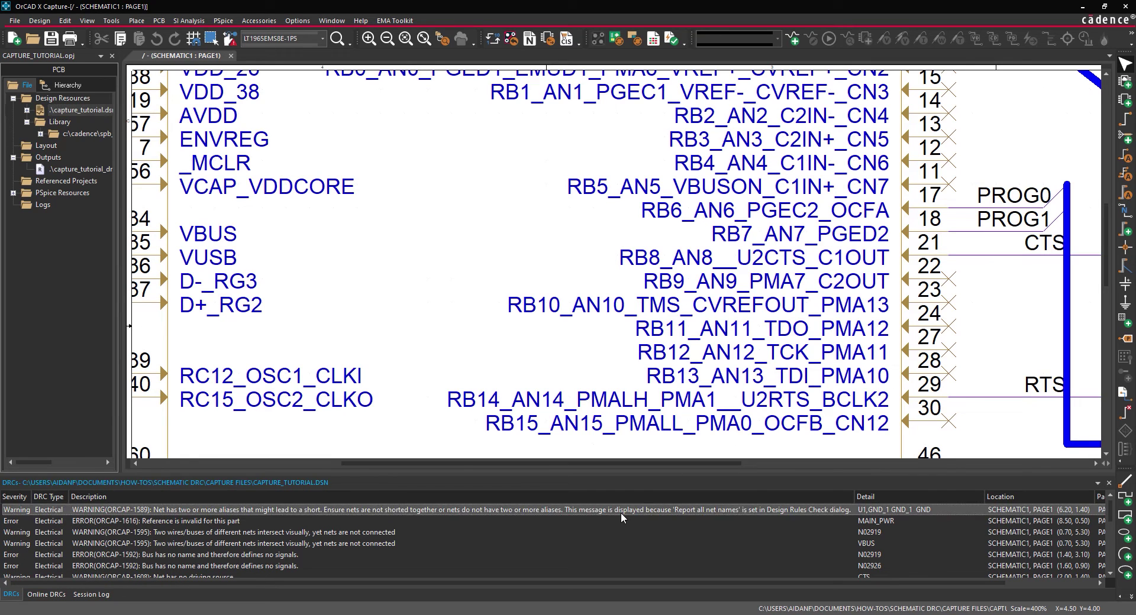
{"action": "double_click", "coordinate": [621, 512]}
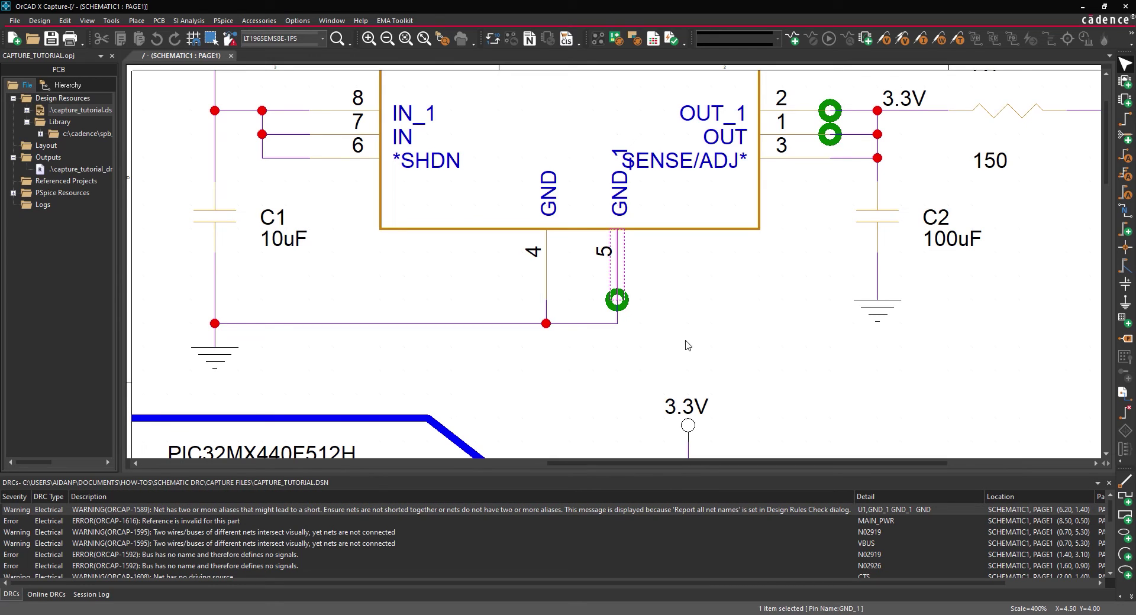
Waive the GND marker below regulator pin 5, then delete the marker
{"action": "left_click", "coordinate": [622, 302]}
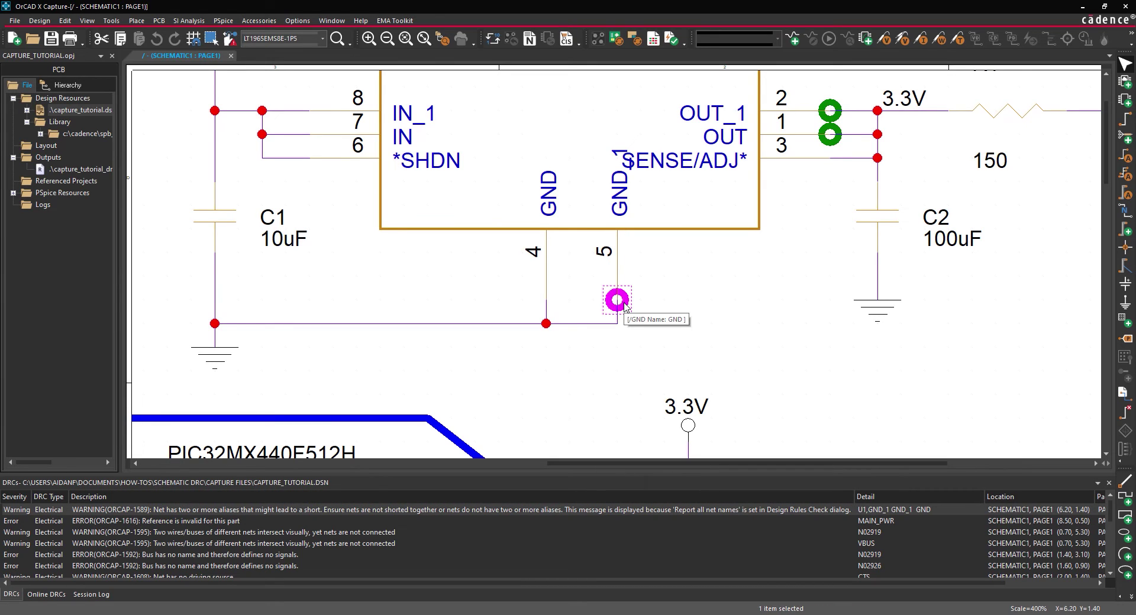
{"action": "right_click", "coordinate": [625, 305]}
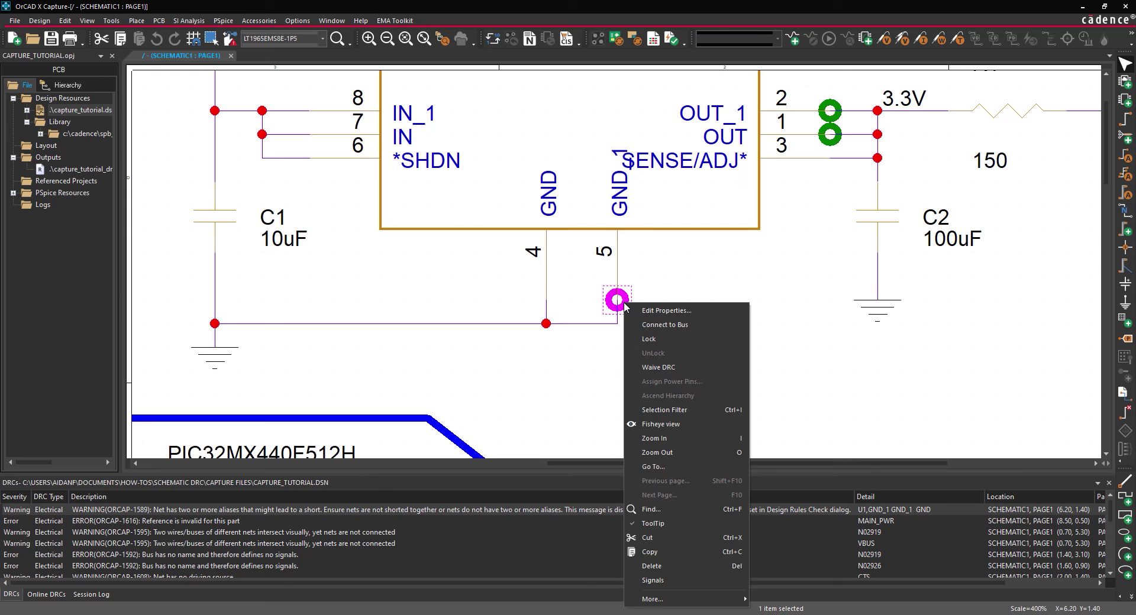
{"action": "left_click", "coordinate": [659, 373]}
{"action": "key", "text": "Delete"}
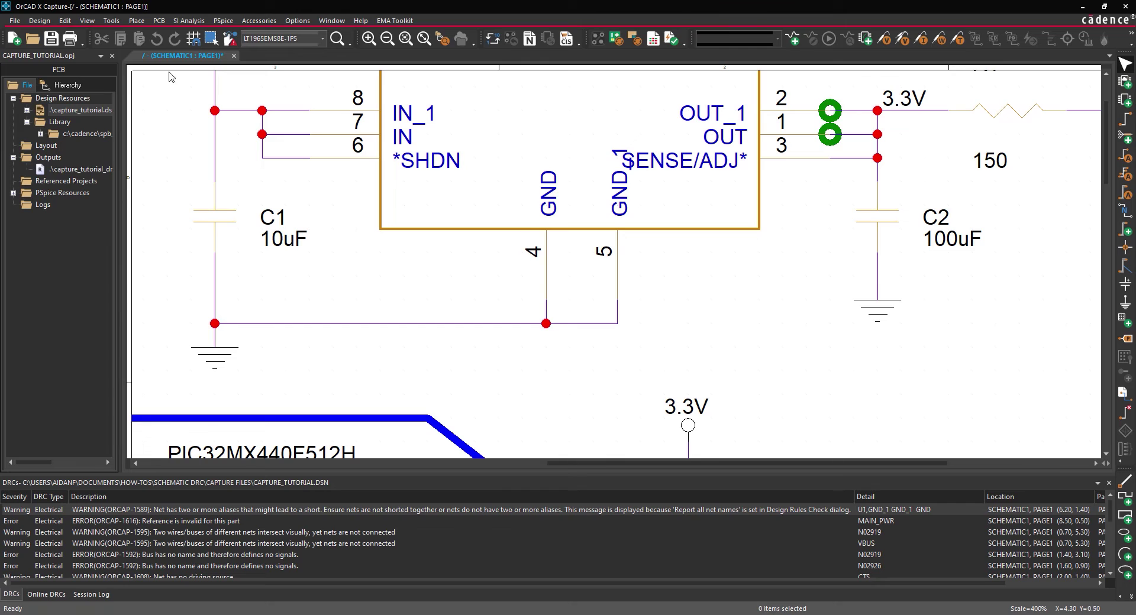
Rerun DRC with Waived DRC set to Preserve and check the U1 GND_1 warning shows as waived
{"action": "left_click", "coordinate": [159, 20]}
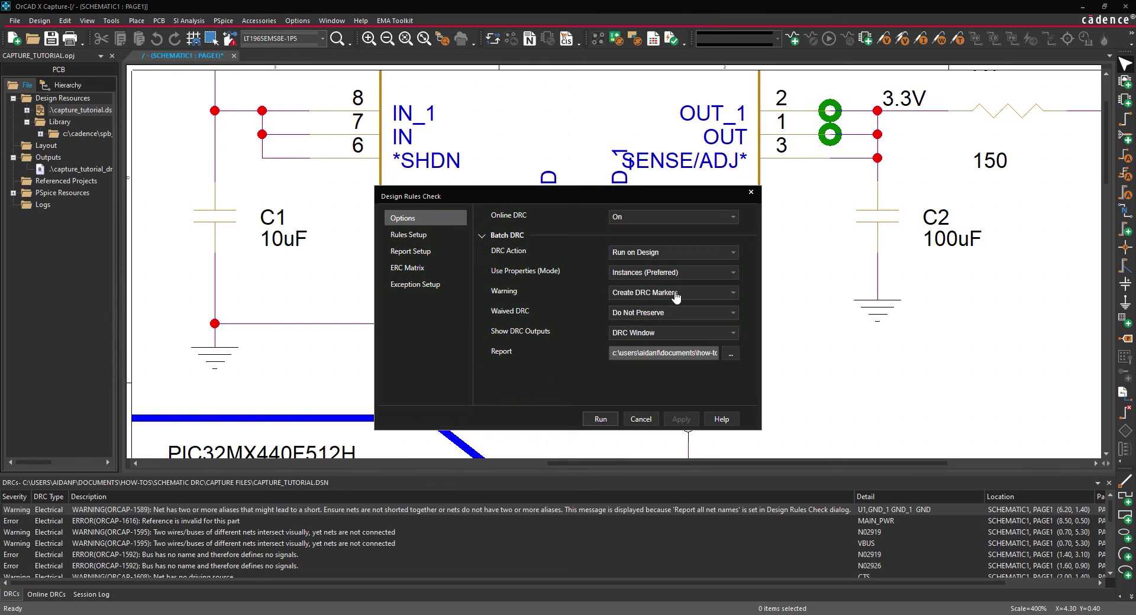
{"action": "left_click", "coordinate": [678, 313]}
{"action": "left_click", "coordinate": [679, 338]}
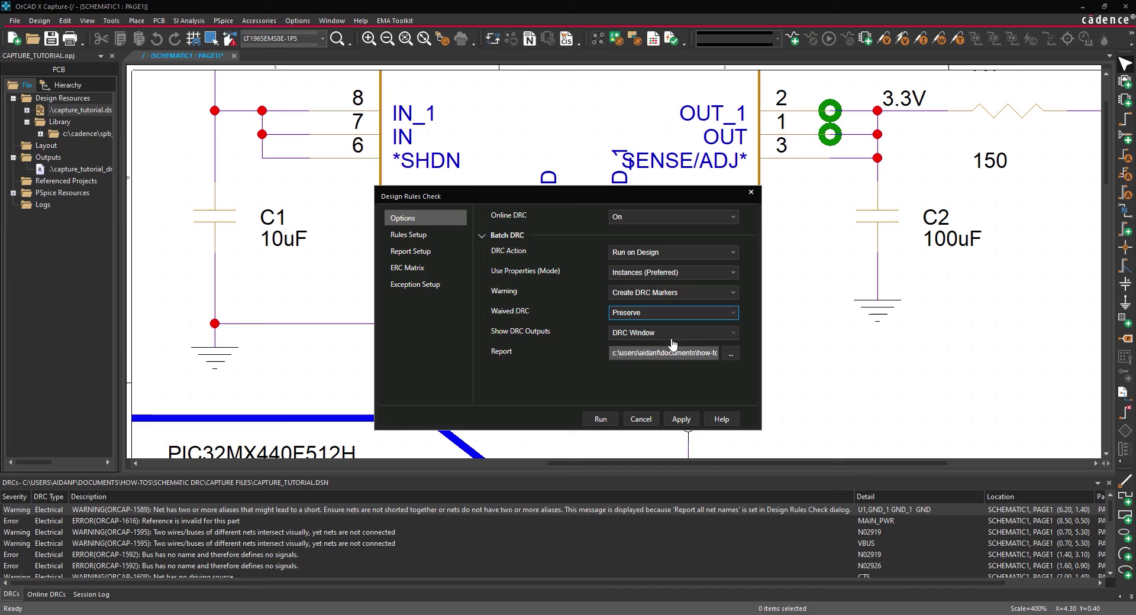
{"action": "left_click", "coordinate": [603, 420]}
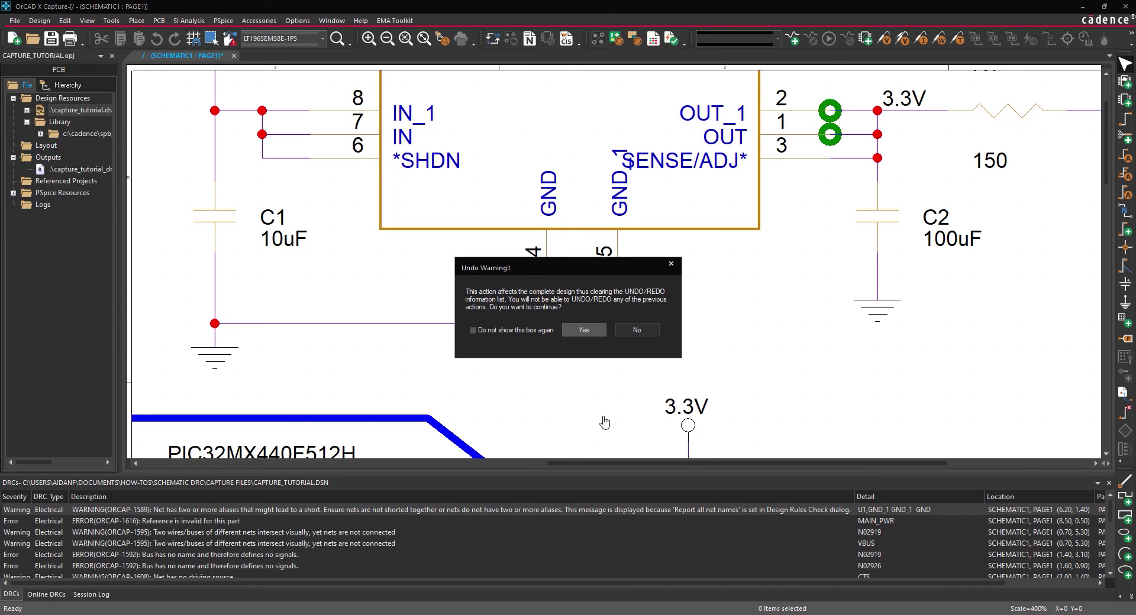
{"action": "left_click", "coordinate": [593, 331]}
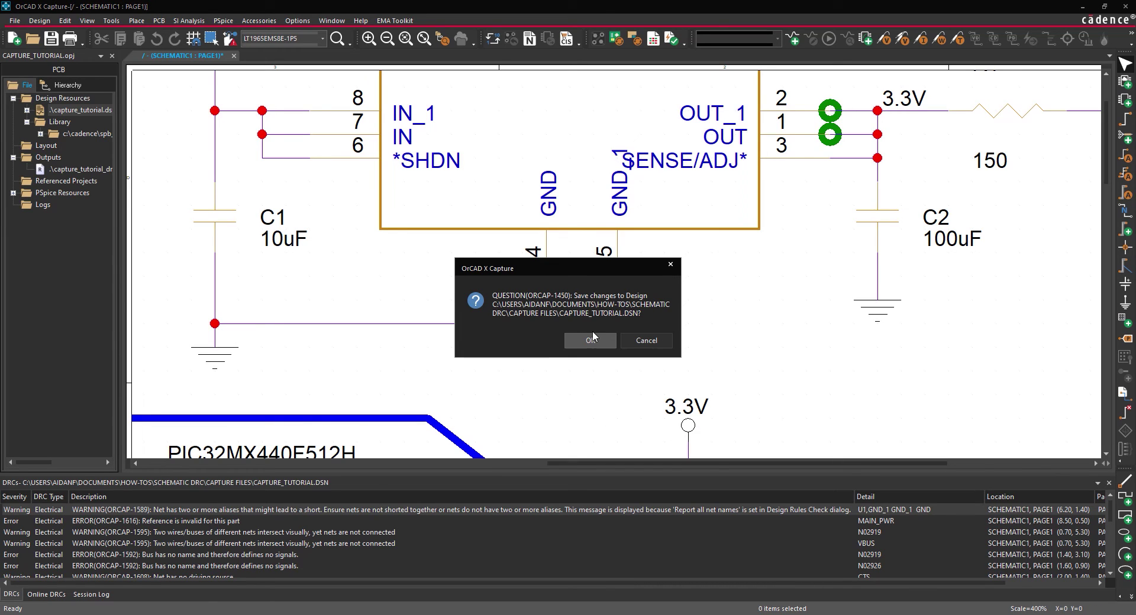
{"action": "left_click", "coordinate": [596, 346]}
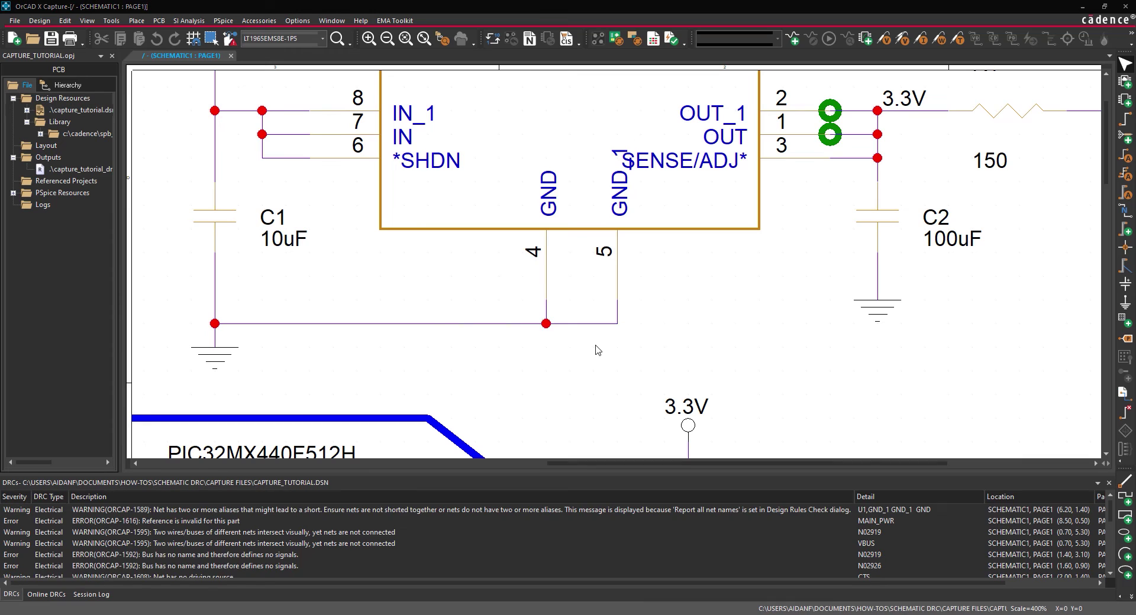
{"action": "left_click", "coordinate": [646, 345]}
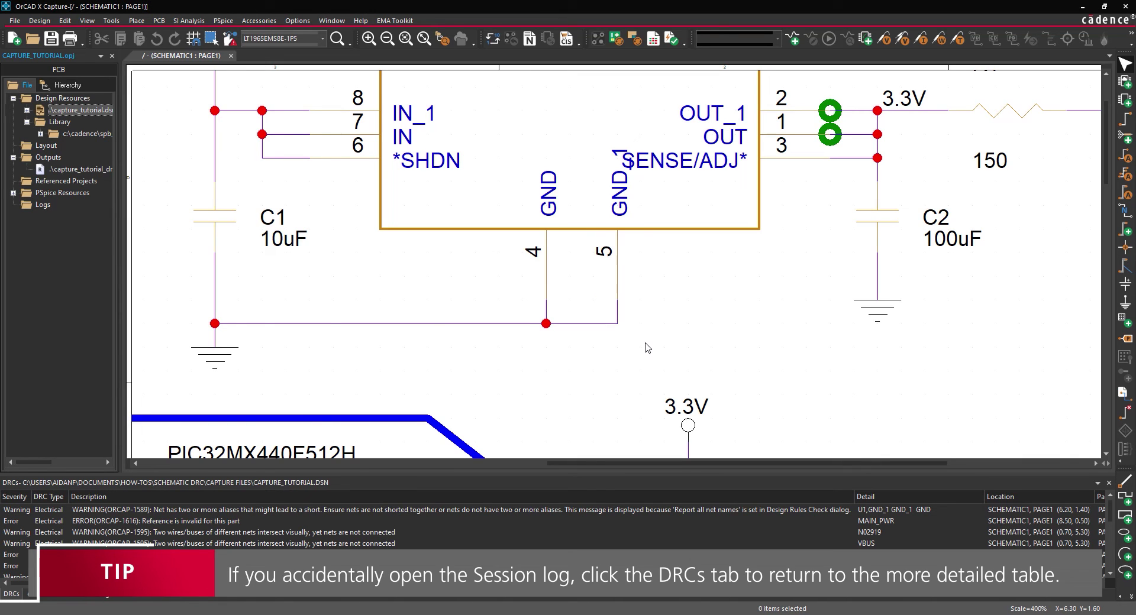
{"action": "scroll", "coordinate": [809, 520], "scroll_direction": "right", "scroll_amount": 3}
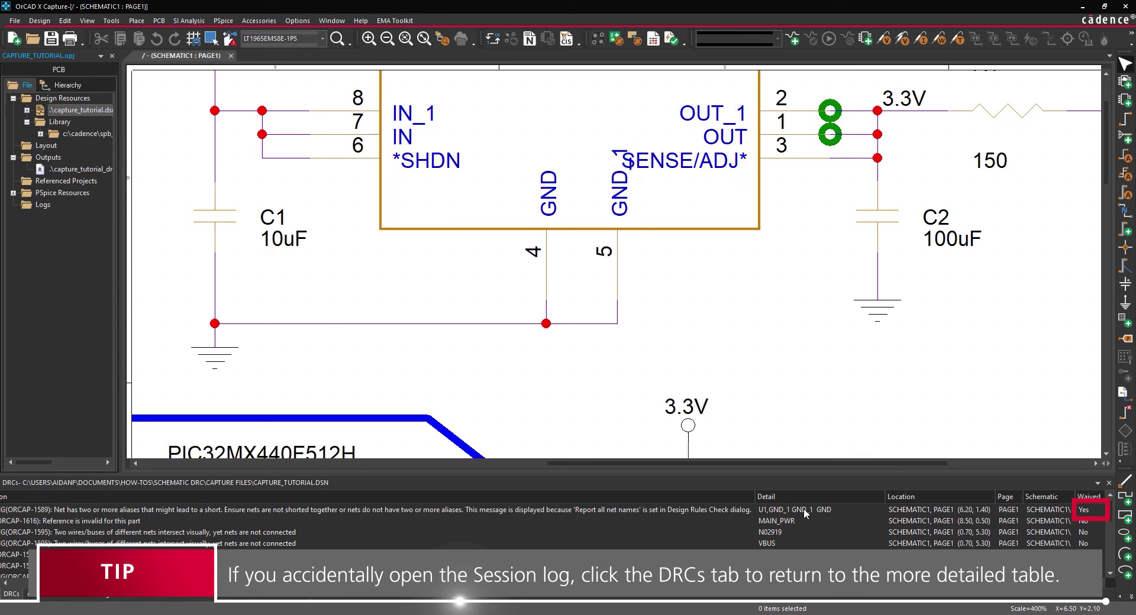
{"action": "left_click", "coordinate": [804, 509]}
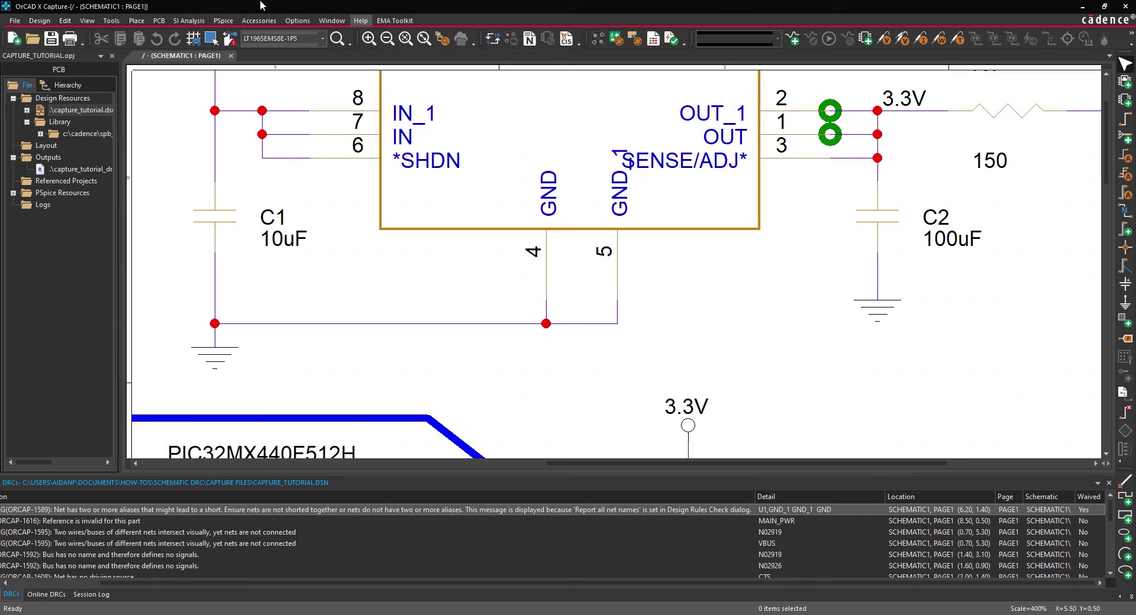
Run DRC with the Delete DRC Markers action, accepting the undo history warning
{"action": "left_click", "coordinate": [161, 22]}
{"action": "left_click", "coordinate": [187, 112]}
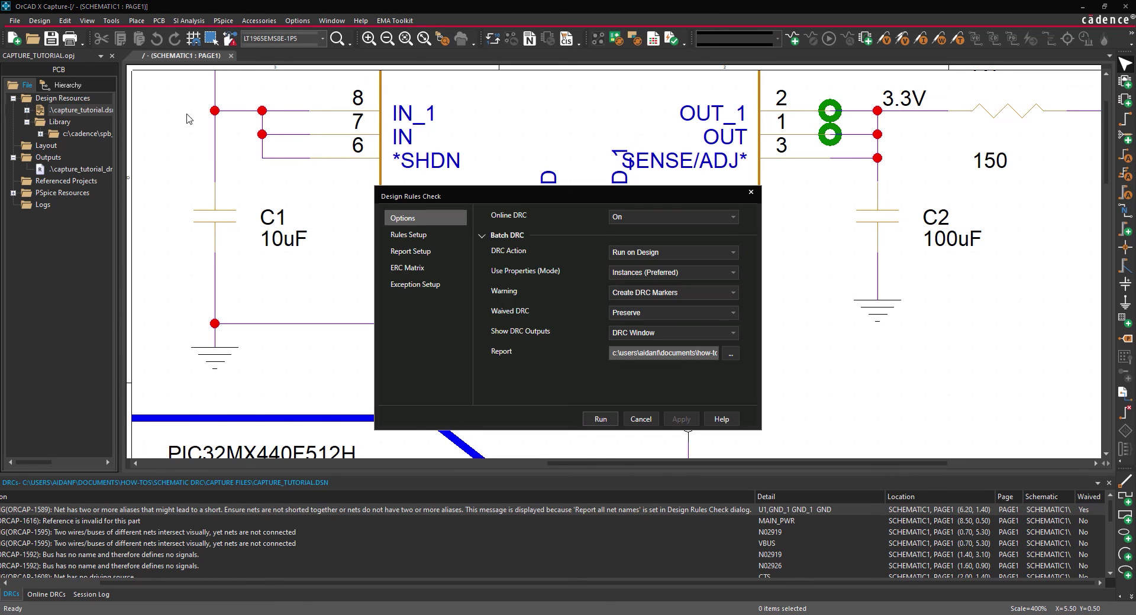
{"action": "left_click", "coordinate": [675, 253]}
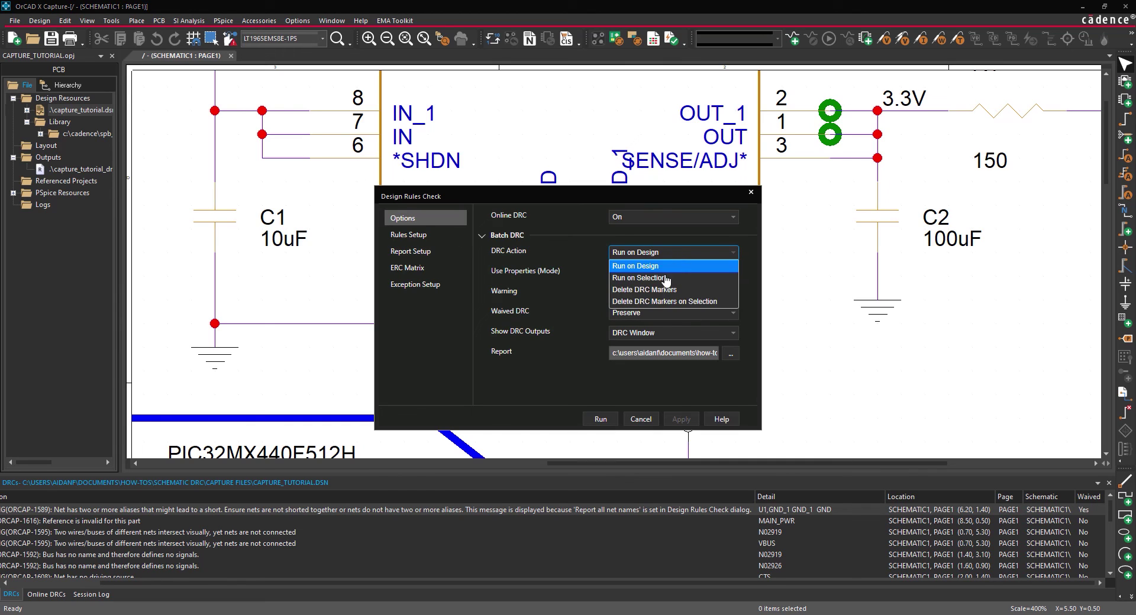
{"action": "left_click", "coordinate": [661, 290]}
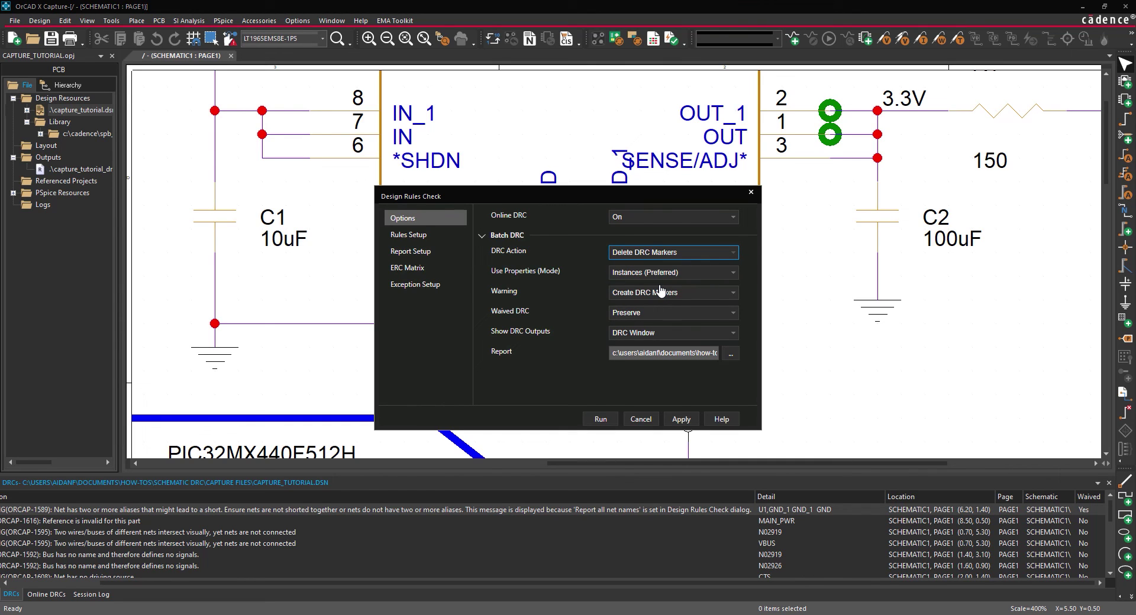
{"action": "left_click", "coordinate": [600, 420]}
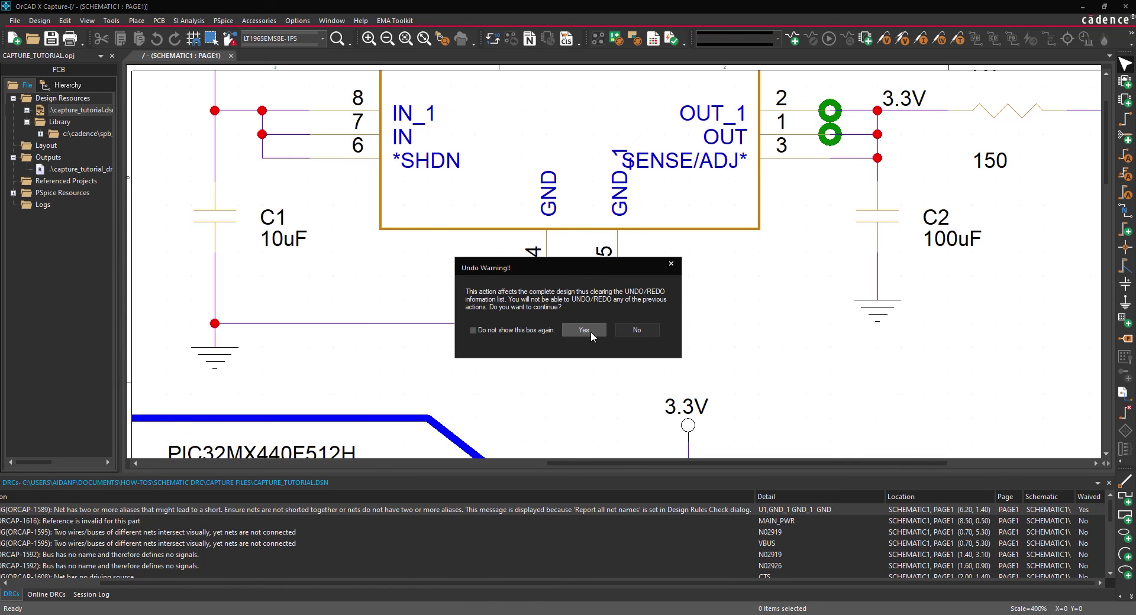
{"action": "left_click", "coordinate": [592, 331]}
{"action": "scroll", "coordinate": [594, 338], "scroll_direction": "down", "scroll_amount": 5, "text": "ctrl"}
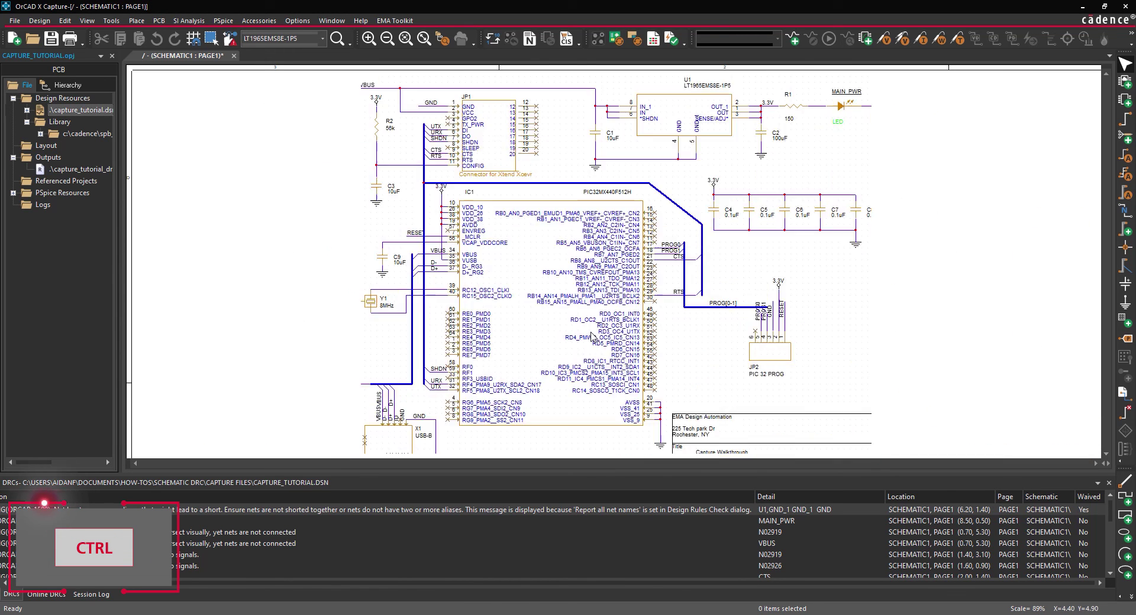